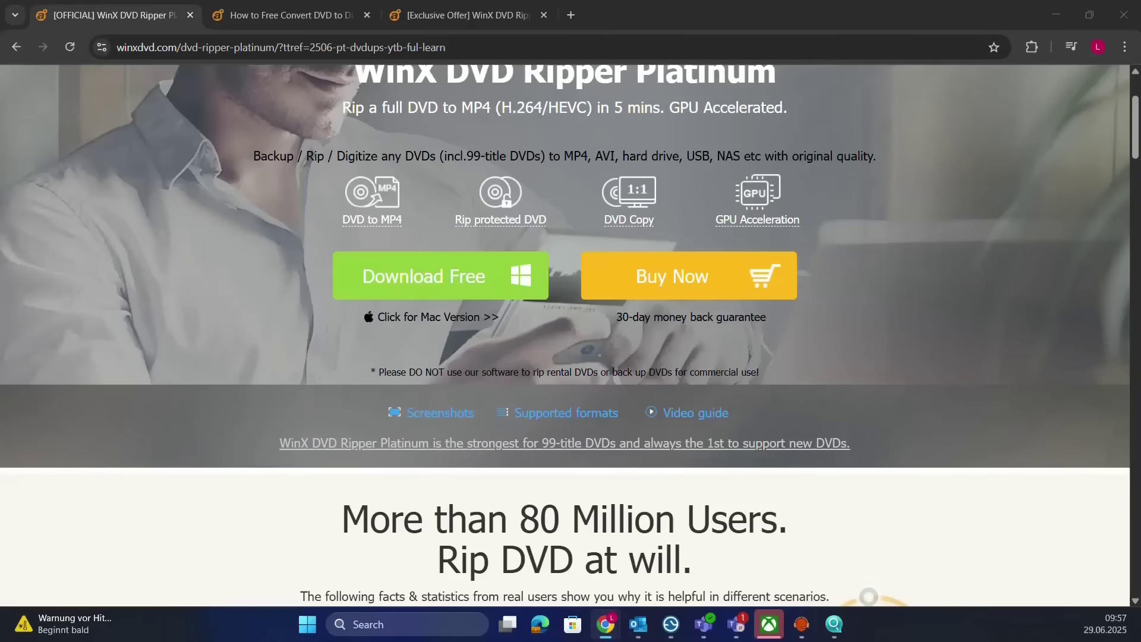
Switch to the 'How to Free Convert DVD to Digital' Chrome tab and scroll through the giveaway page.
left_click(294, 16)
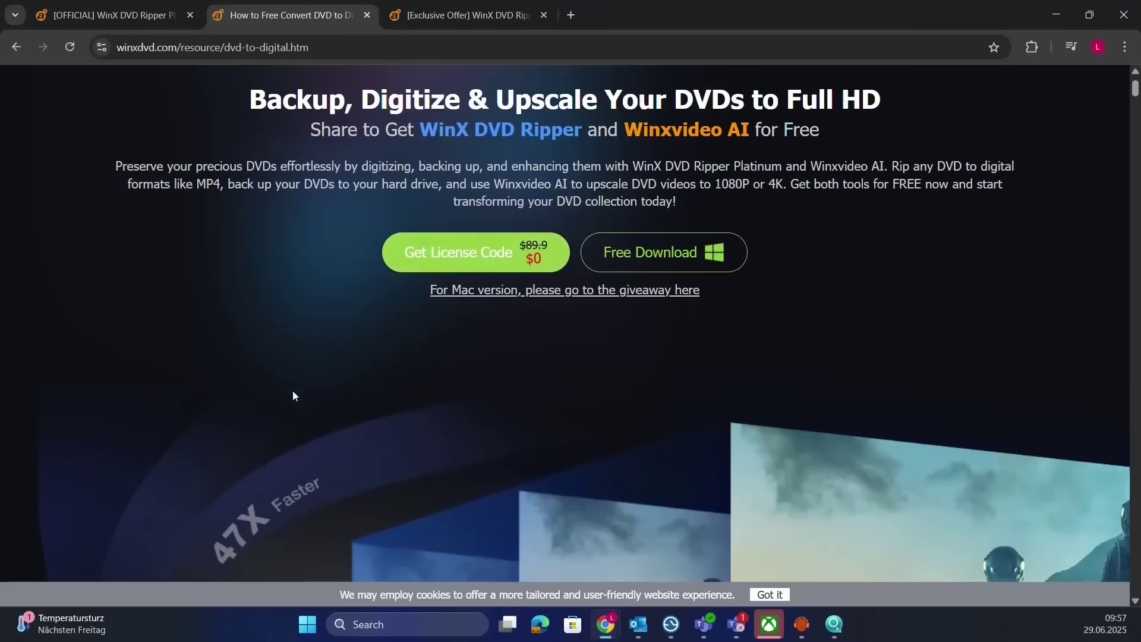
scroll(292, 390, "down", 1)
scroll(291, 394, "up", 2)
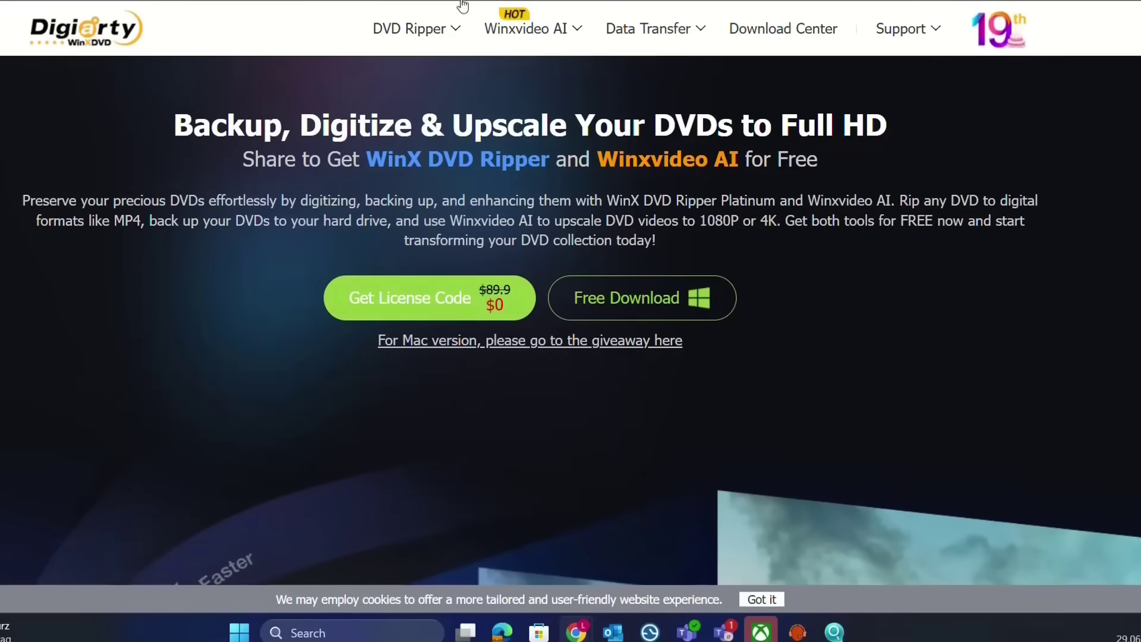
scroll(309, 278, "down", 1)
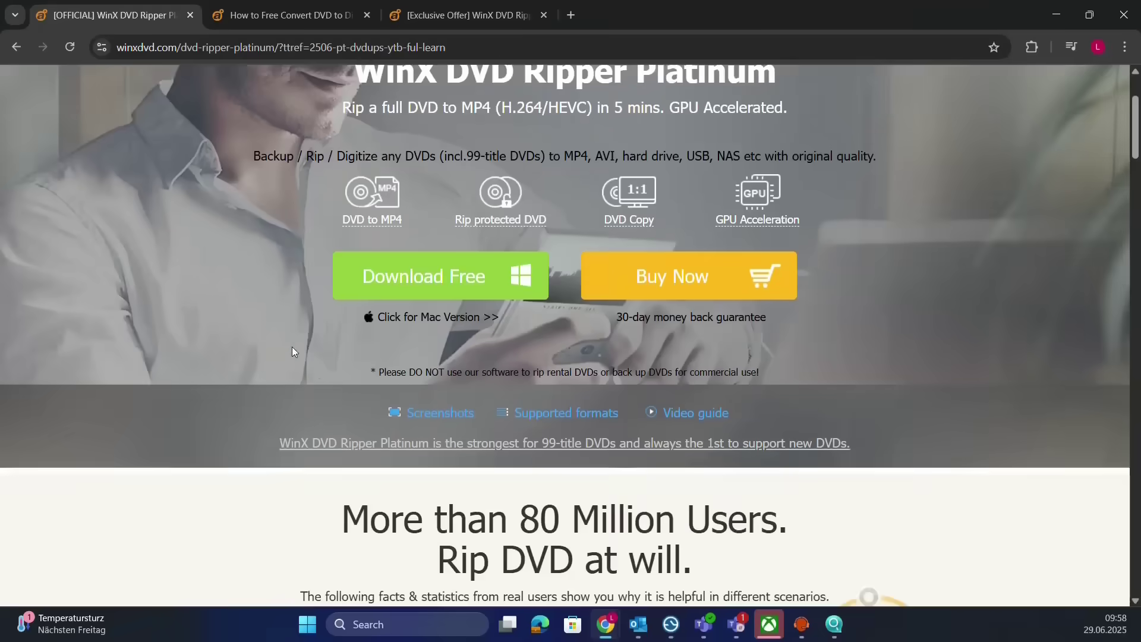
scroll(291, 347, "up", 3)
left_click(256, 5)
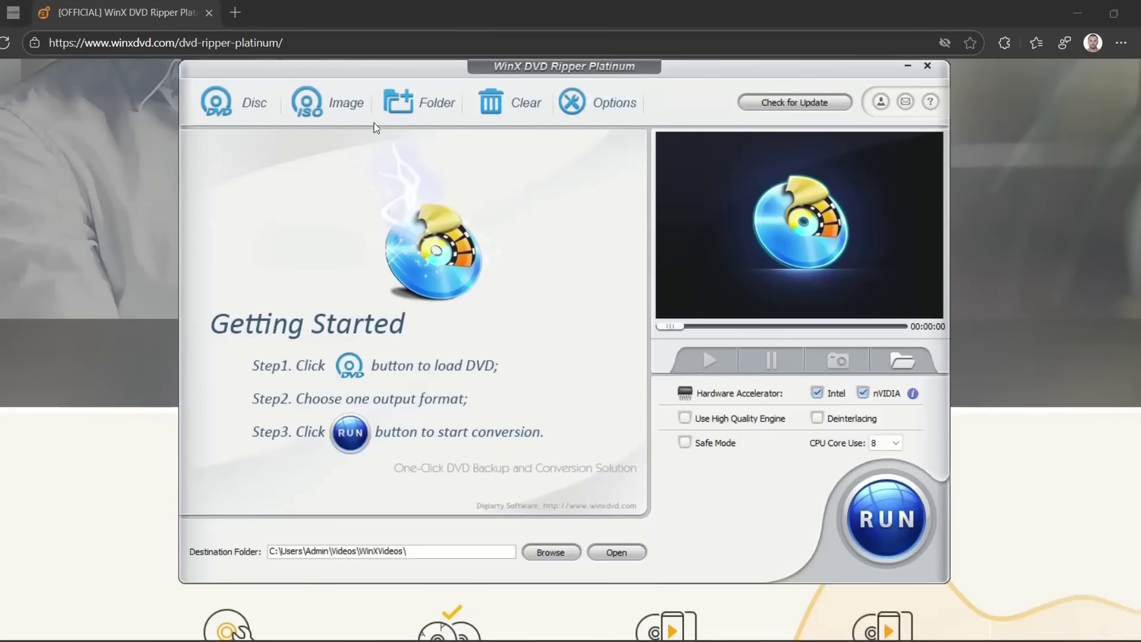
Preview the ISO Image and DVD Folder source choosers, then pick Disc as the DVD source.
left_click(323, 107)
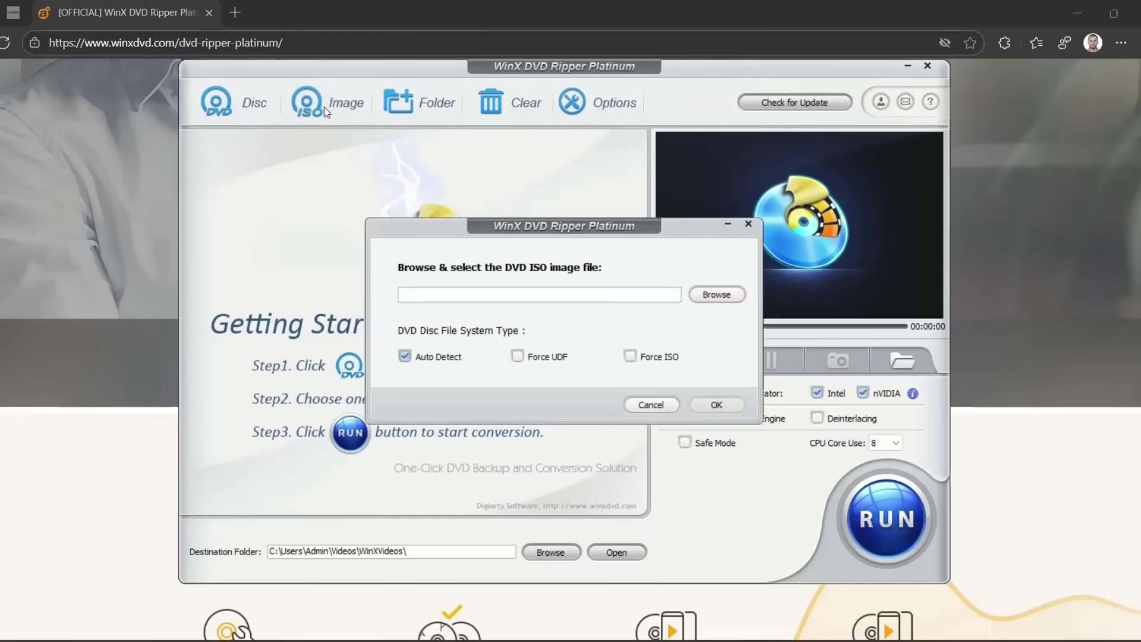
left_click(746, 224)
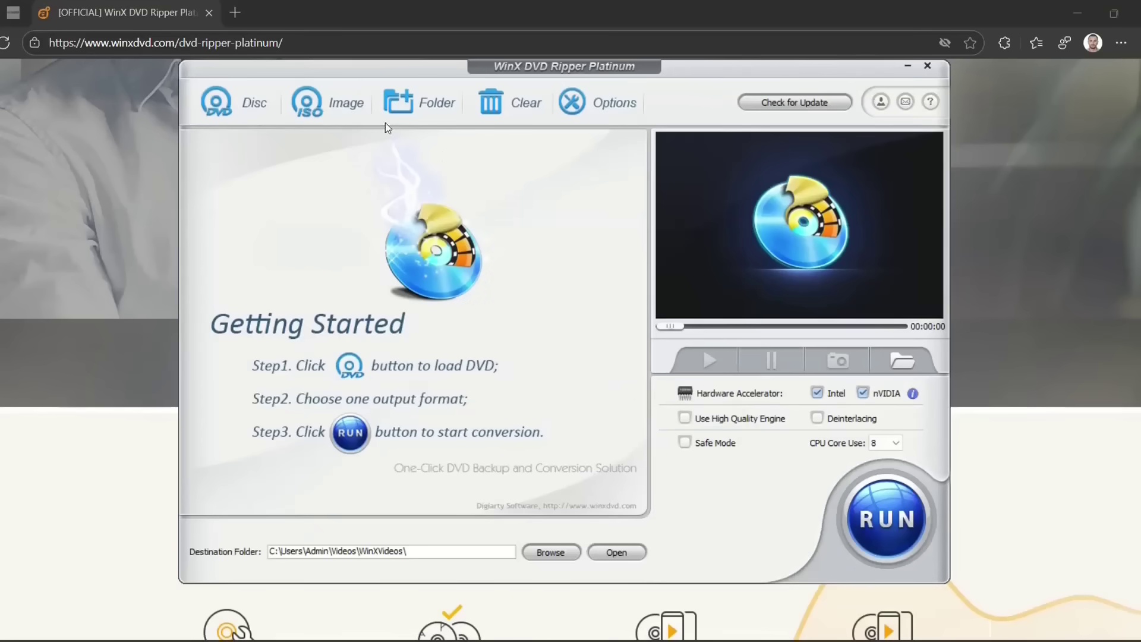
left_click(427, 106)
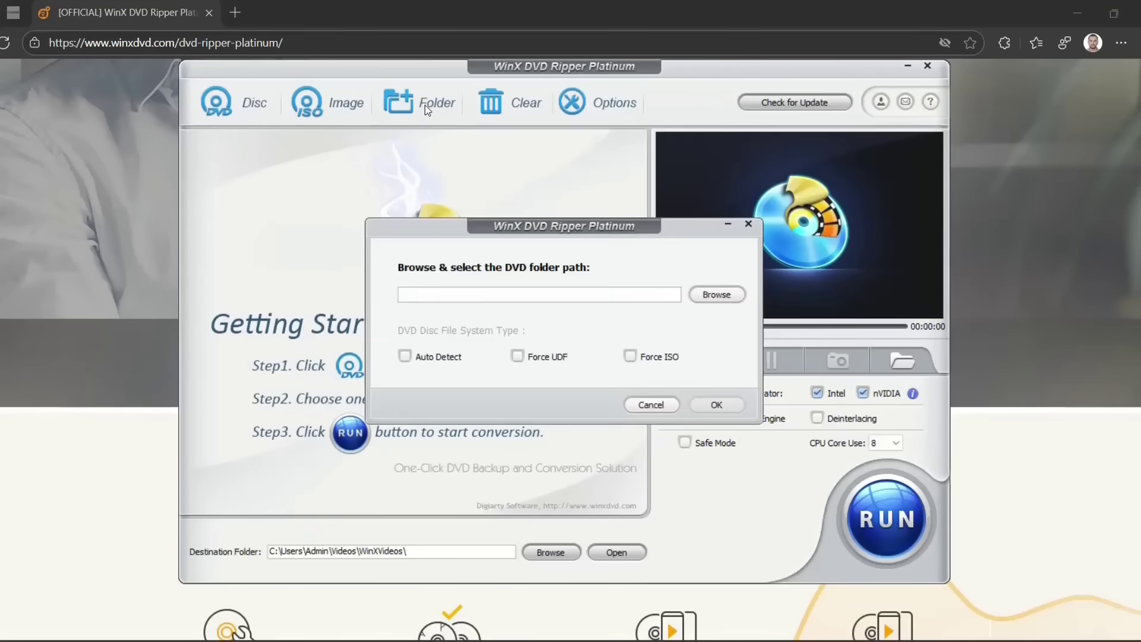
left_click(747, 224)
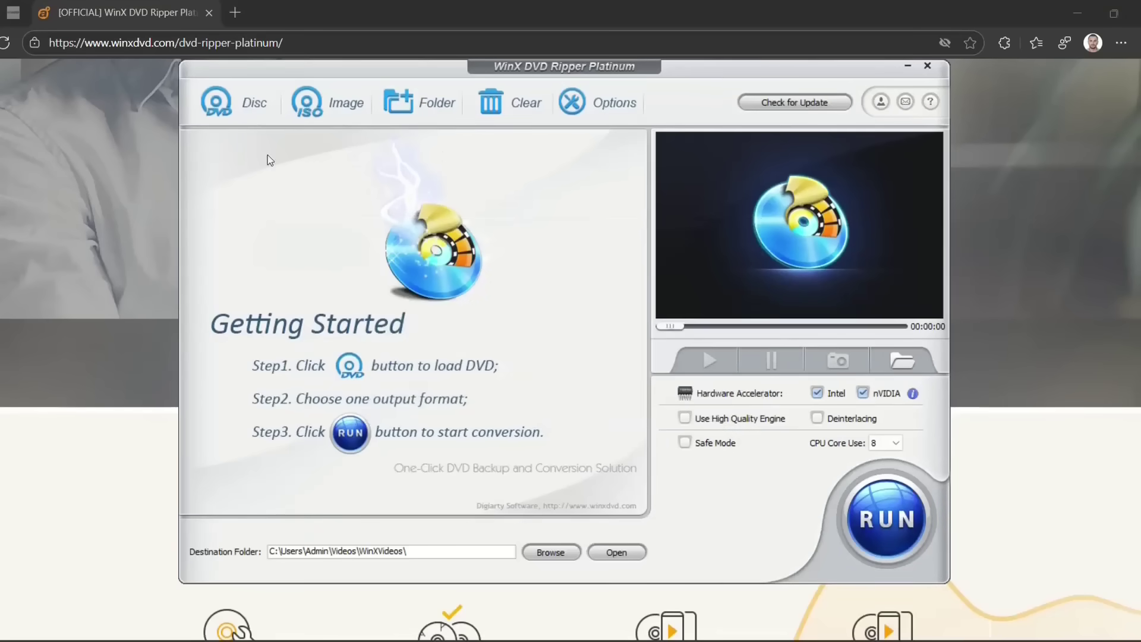
left_click(227, 111)
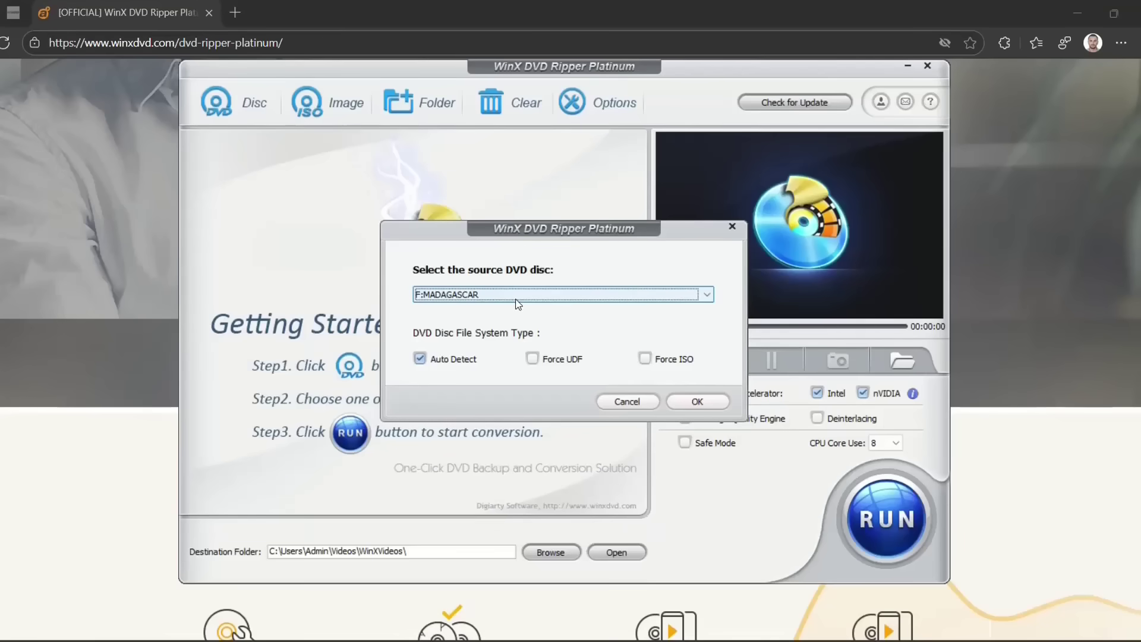
Keep F:MADAGASCAR as the source disc with the file system set to Auto Detect.
left_click(464, 296)
left_click(464, 296)
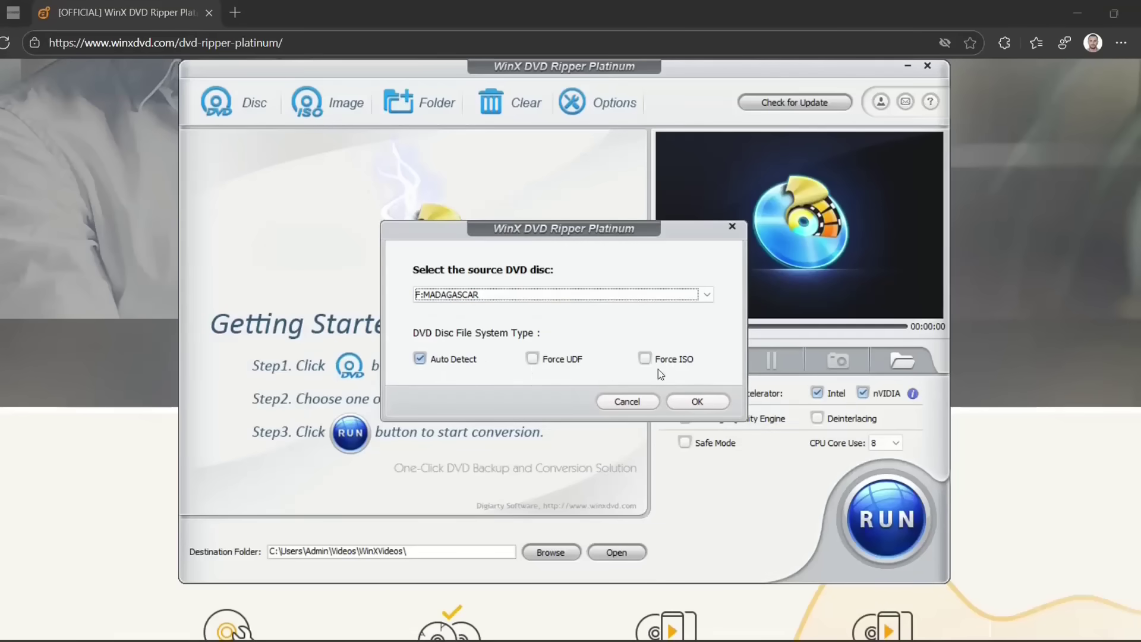
left_click(419, 359)
Load the MADAGASCAR disc and choose MP4 Video from General Profiles for Title18.
left_click(699, 401)
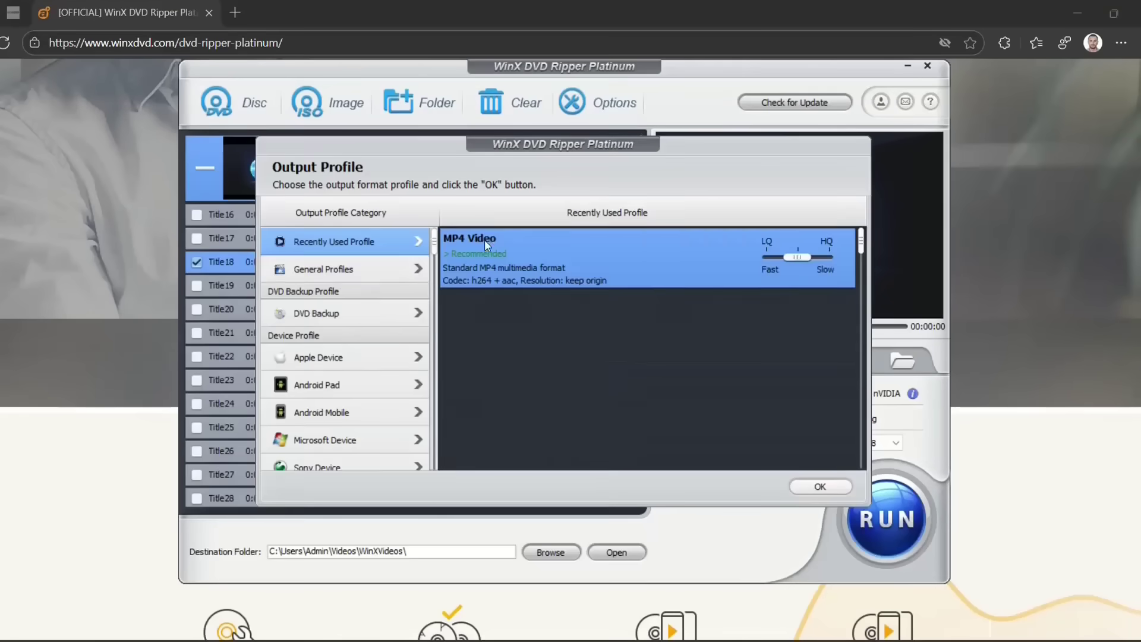
left_click(339, 272)
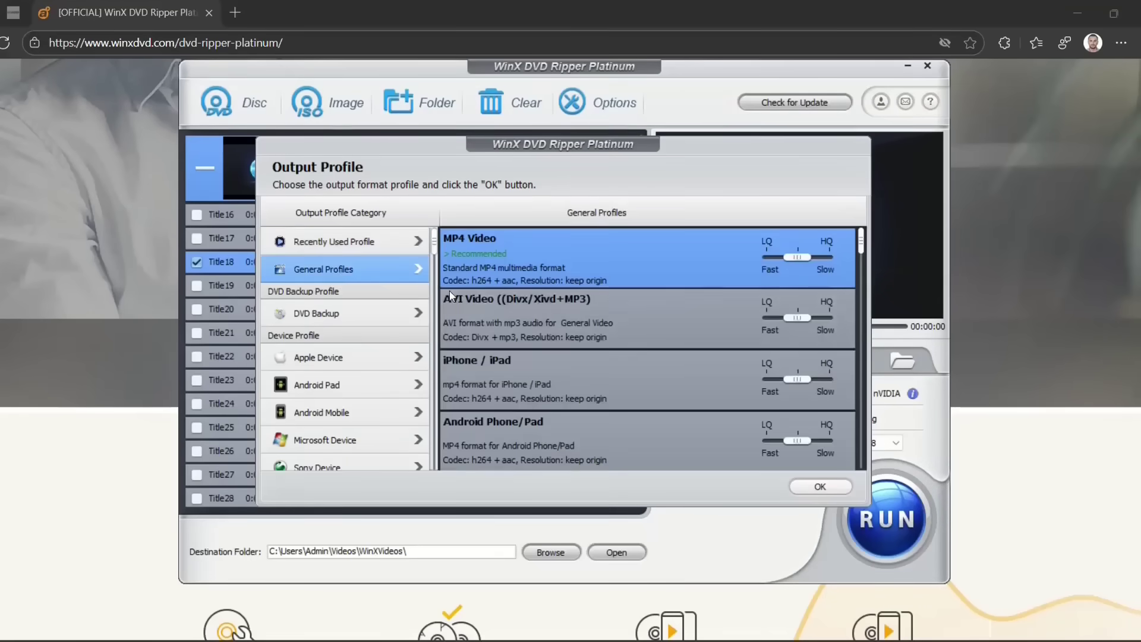
scroll(576, 397, "down", 2)
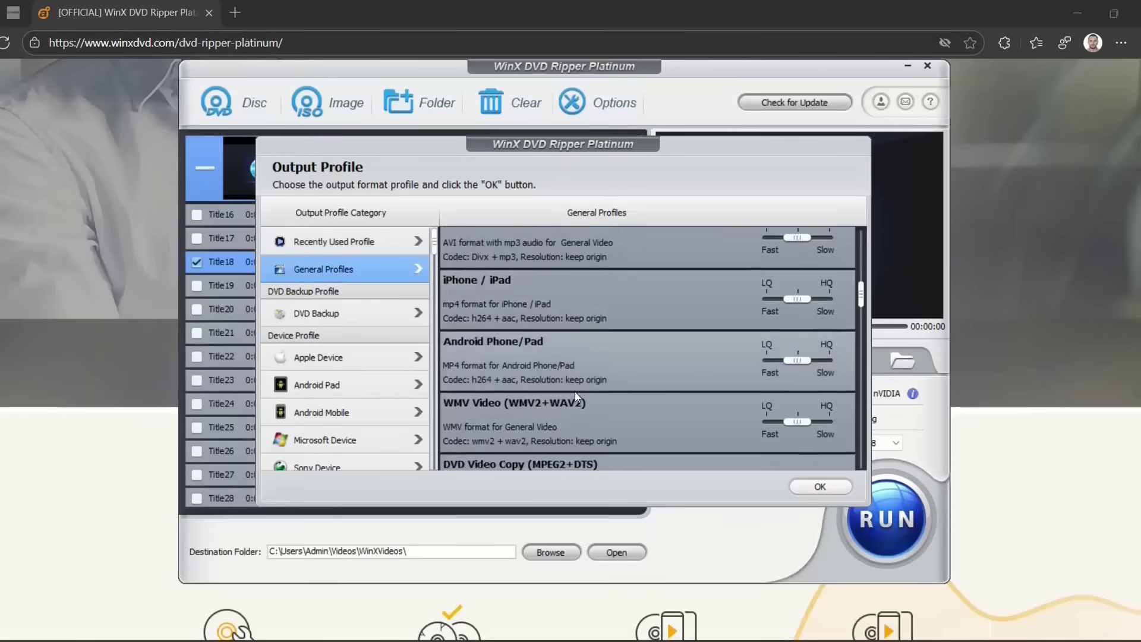
scroll(575, 396, "down", 5)
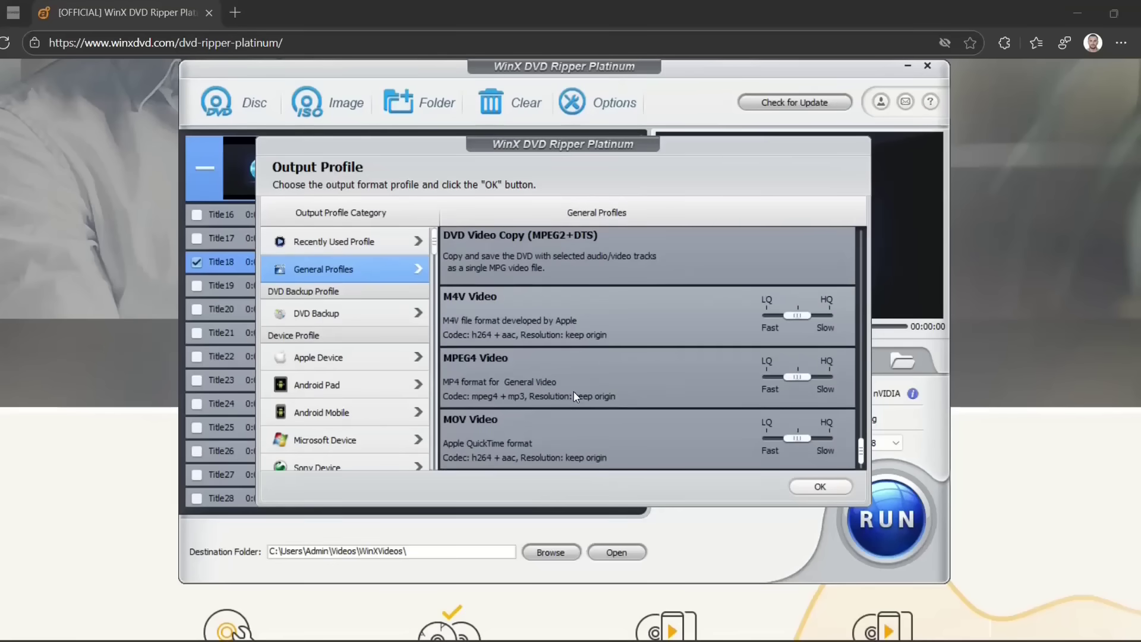
scroll(570, 386, "up", 7)
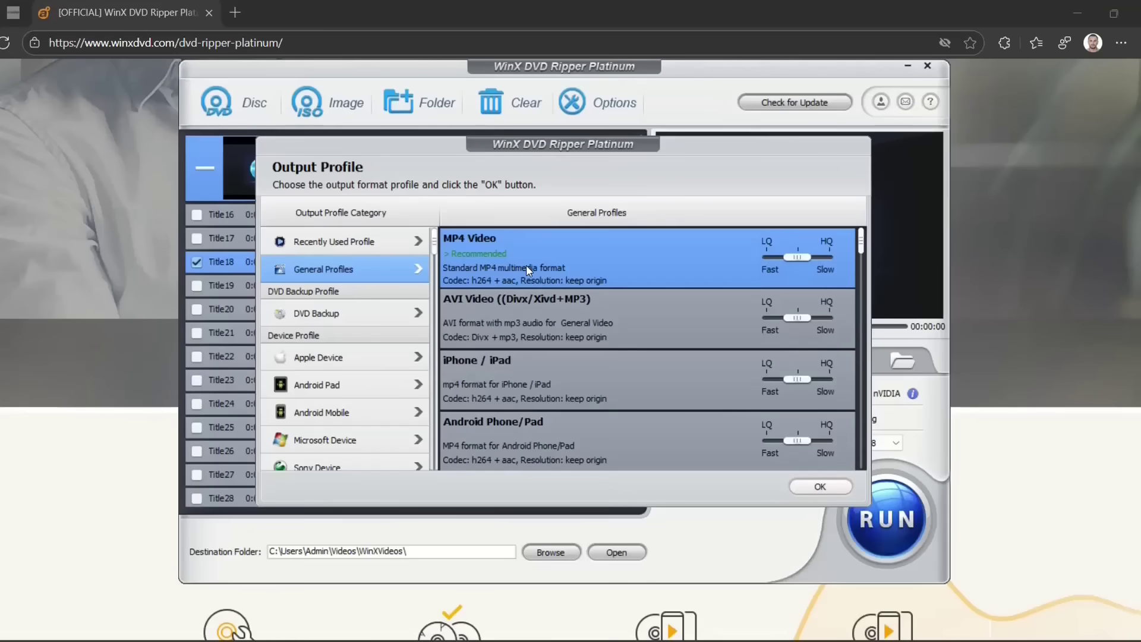
scroll(536, 365, "down", 1)
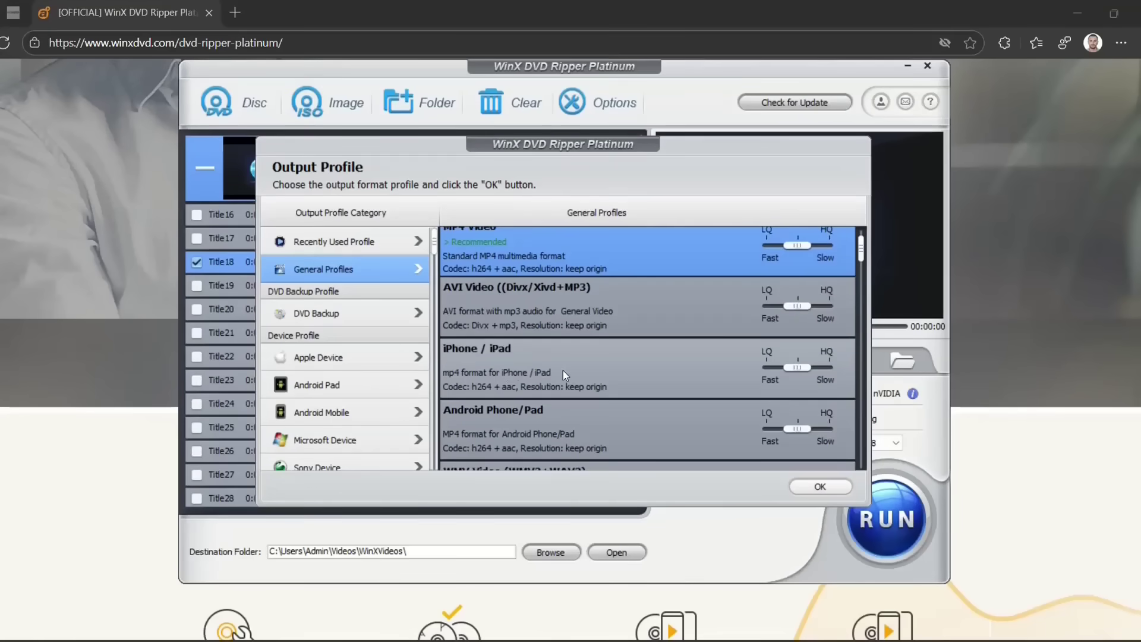
scroll(570, 374, "down", 2)
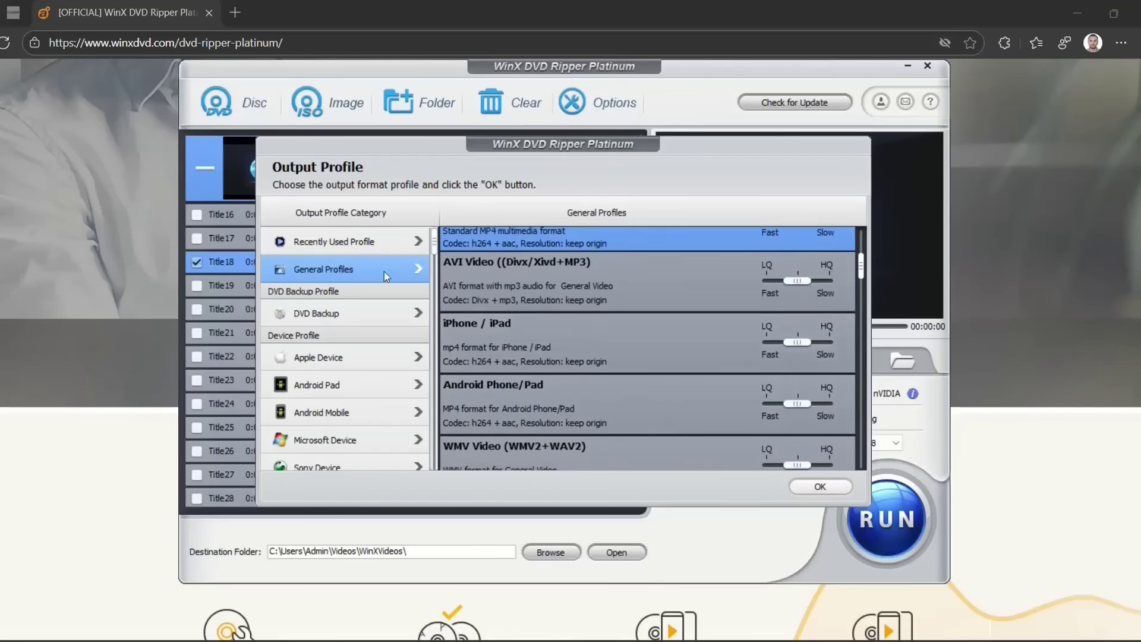
scroll(543, 303, "up", 3)
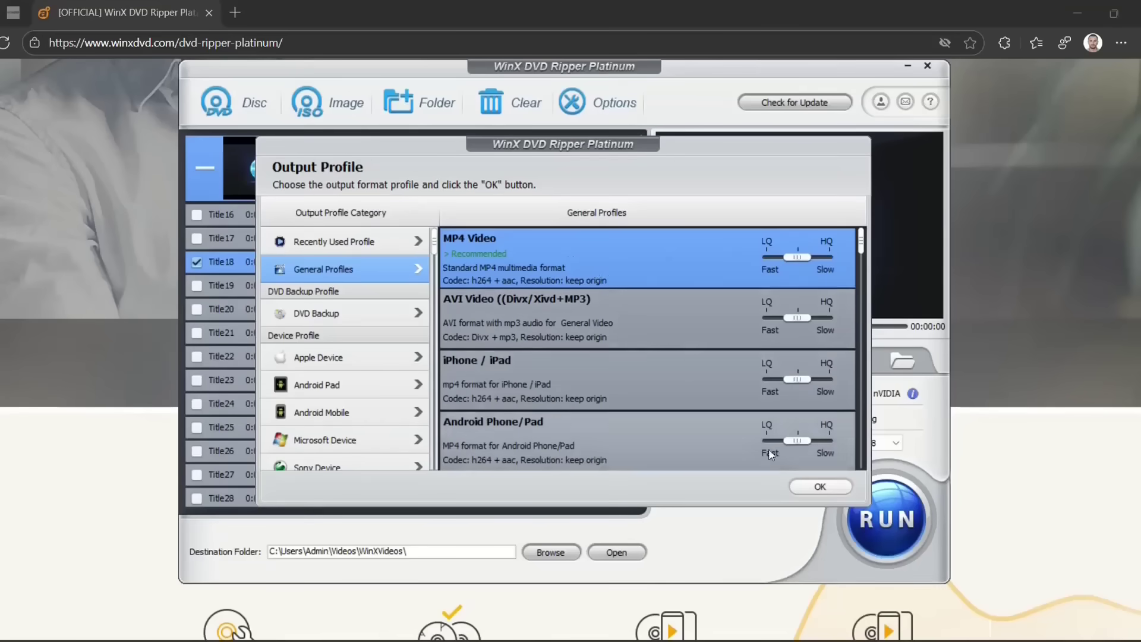
left_click(816, 487)
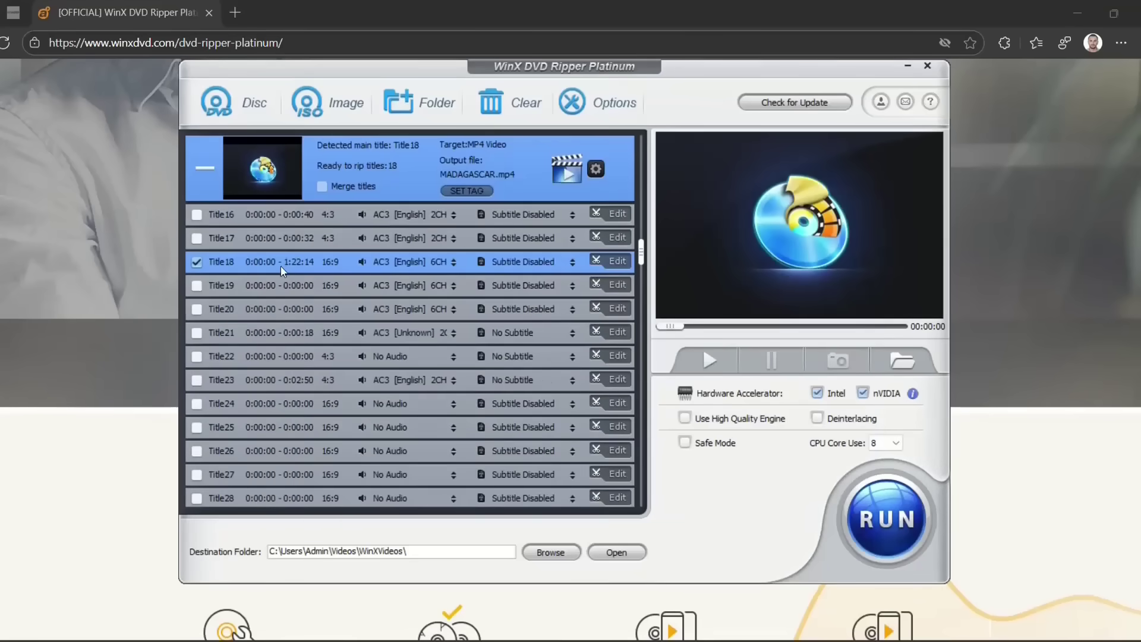
mouse_move(645, 255)
left_mouse_down()
mouse_move(636, 496)
mouse_move(641, 239)
left_mouse_up()
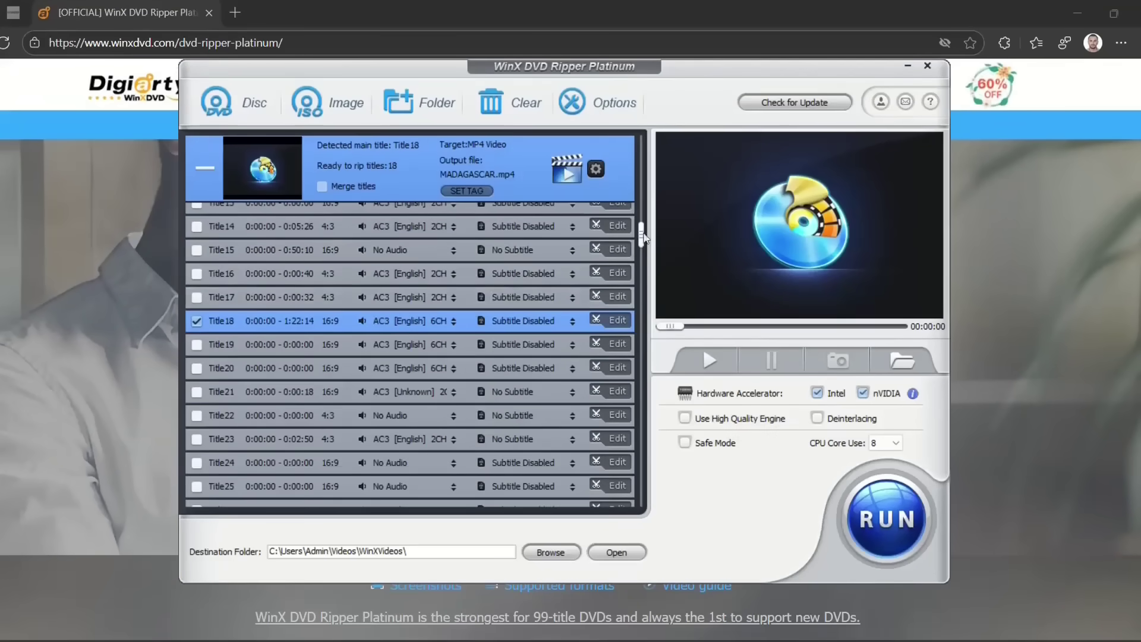
mouse_move(641, 237)
left_mouse_down()
mouse_move(641, 178)
mouse_move(657, 163)
mouse_move(645, 221)
left_mouse_up()
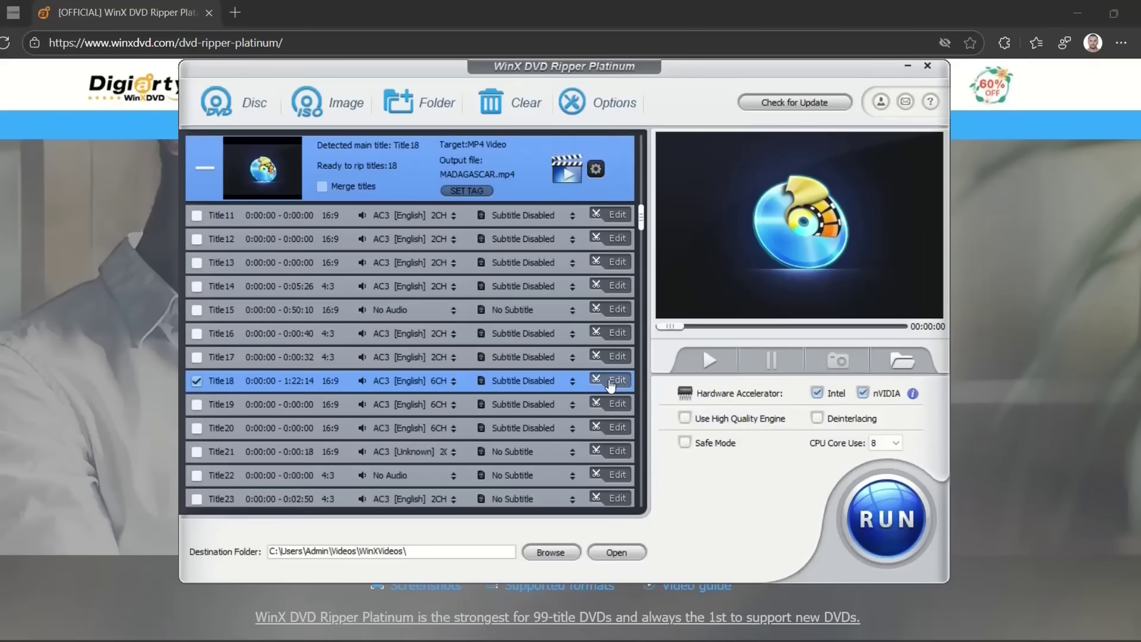
left_click(612, 380)
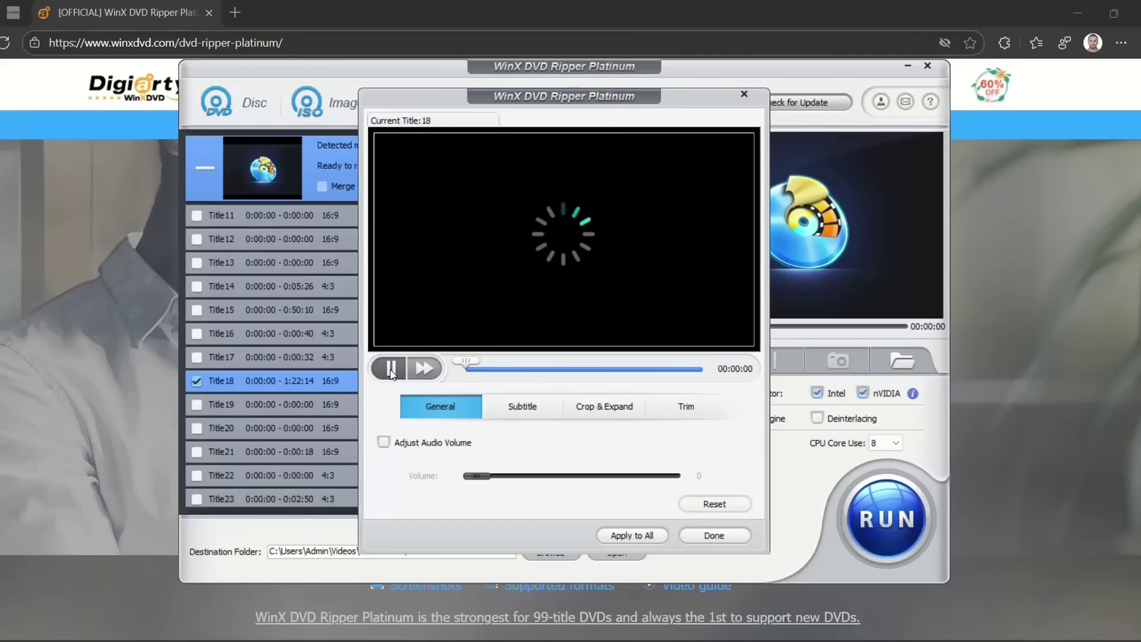
left_click(391, 370)
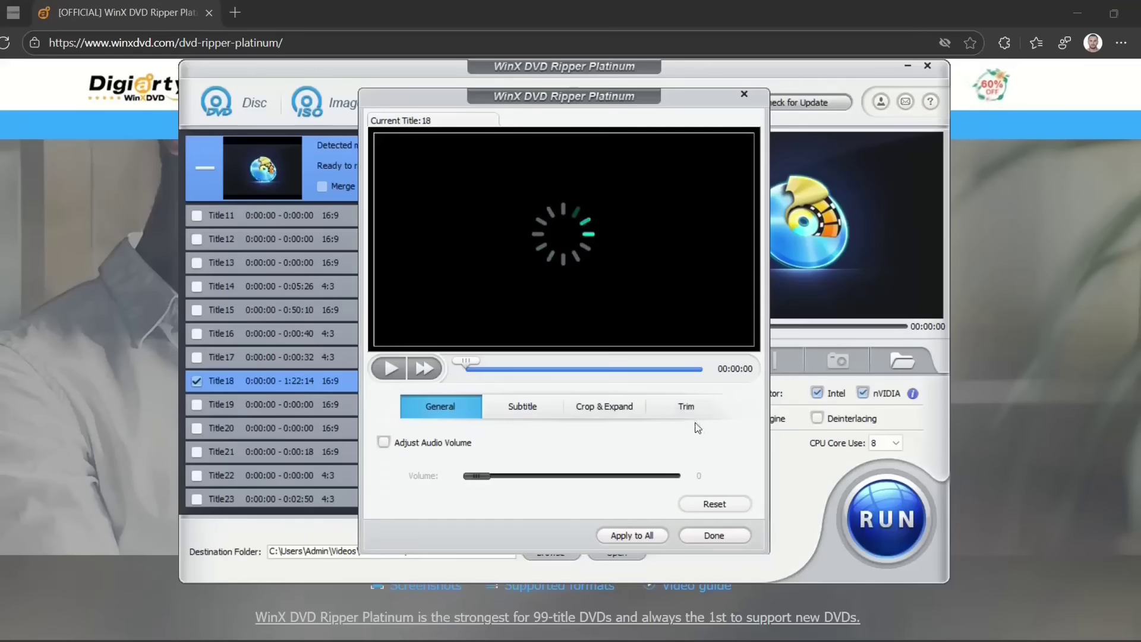
left_click(744, 94)
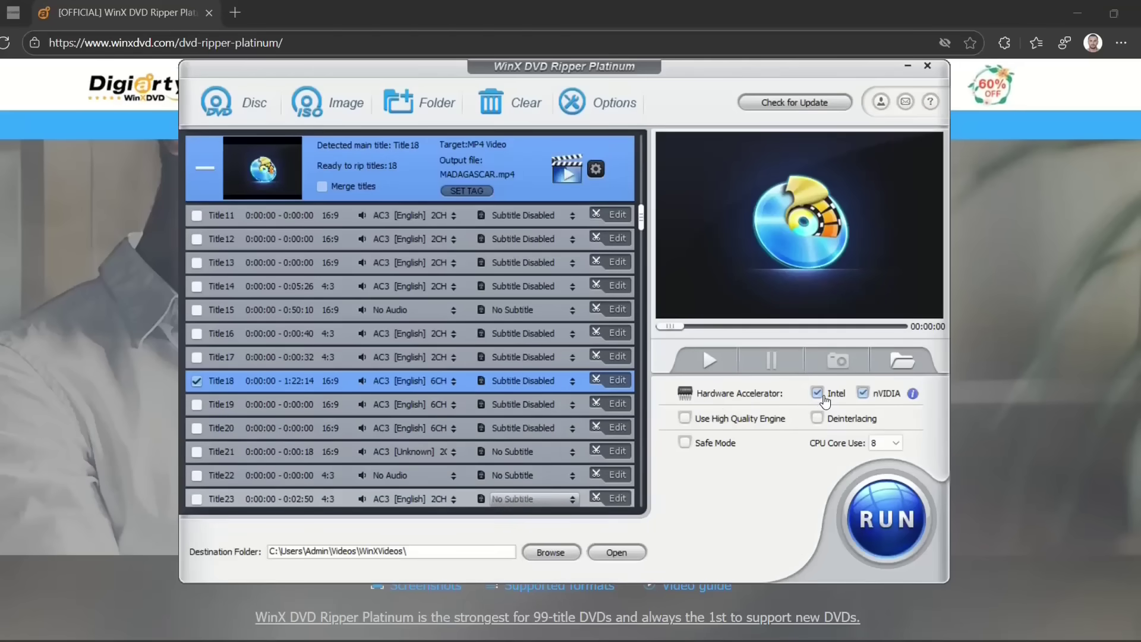
Tick Use High Quality Engine, leaving Intel and nVIDIA hardware acceleration on.
left_click(817, 394)
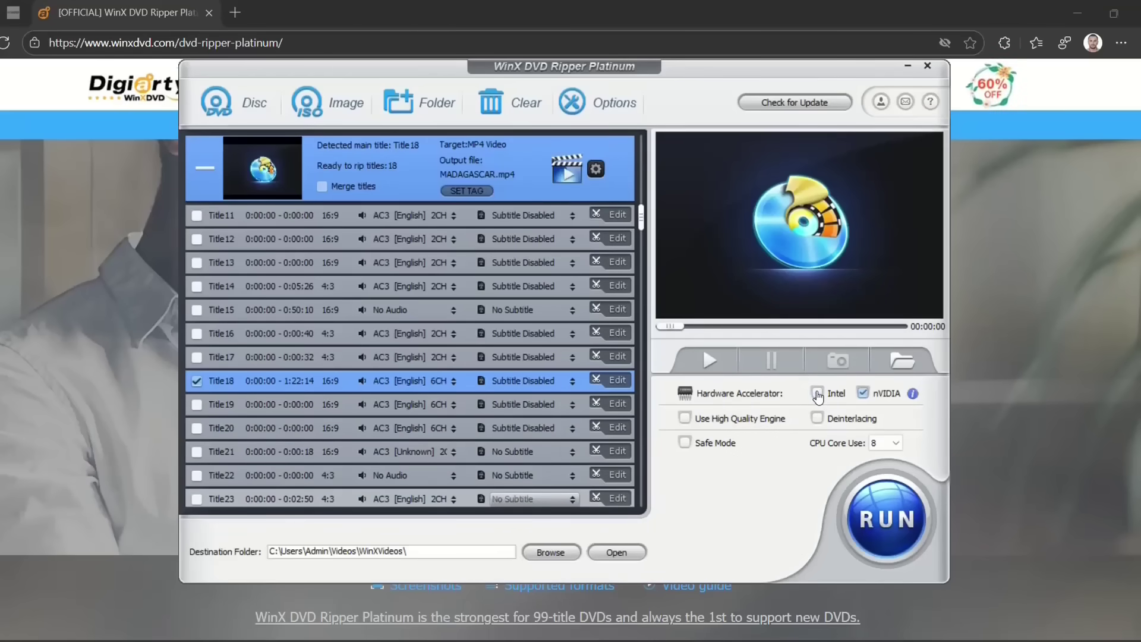
left_click(818, 394)
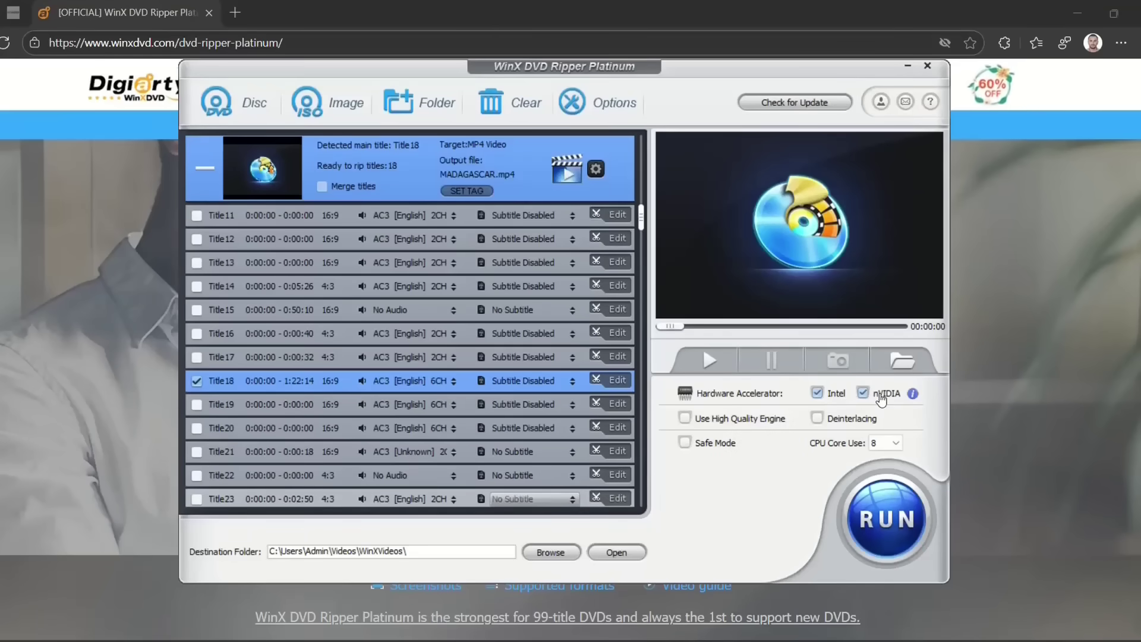
left_click(685, 418)
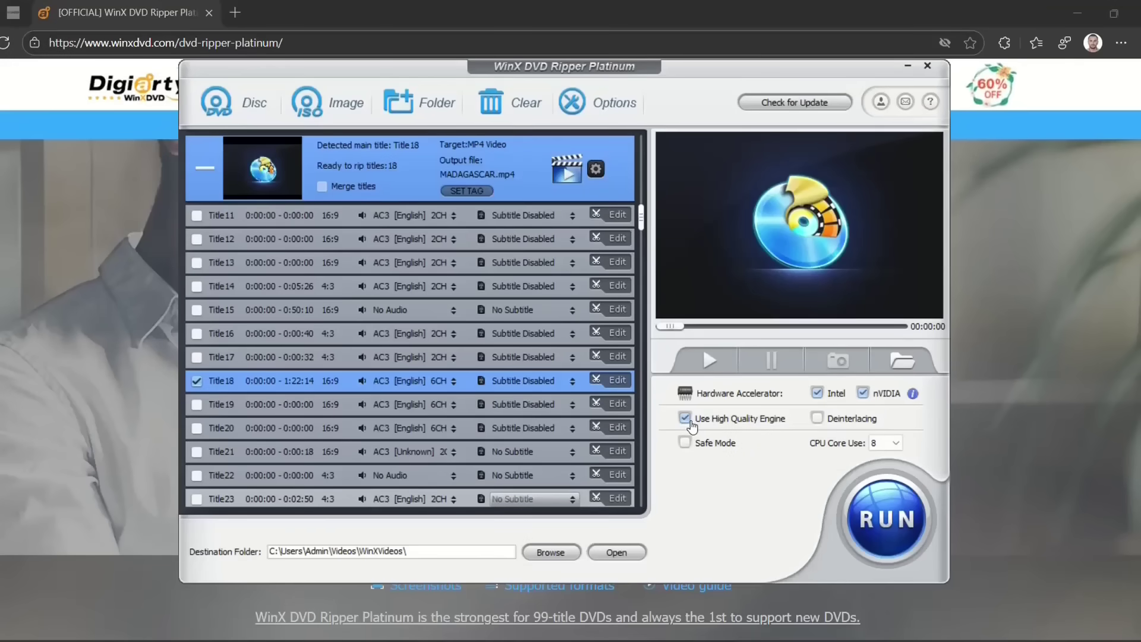
scroll(359, 318, "down", 5)
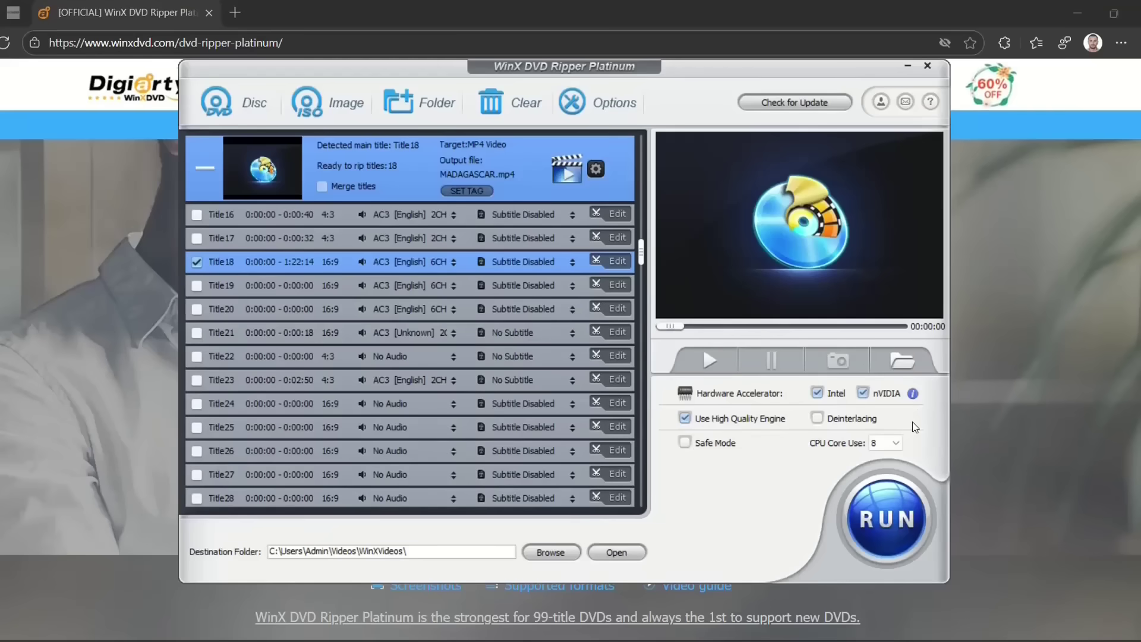
Keep WinXVideos as the destination folder and start converting Title18 to MP4.
left_click(551, 553)
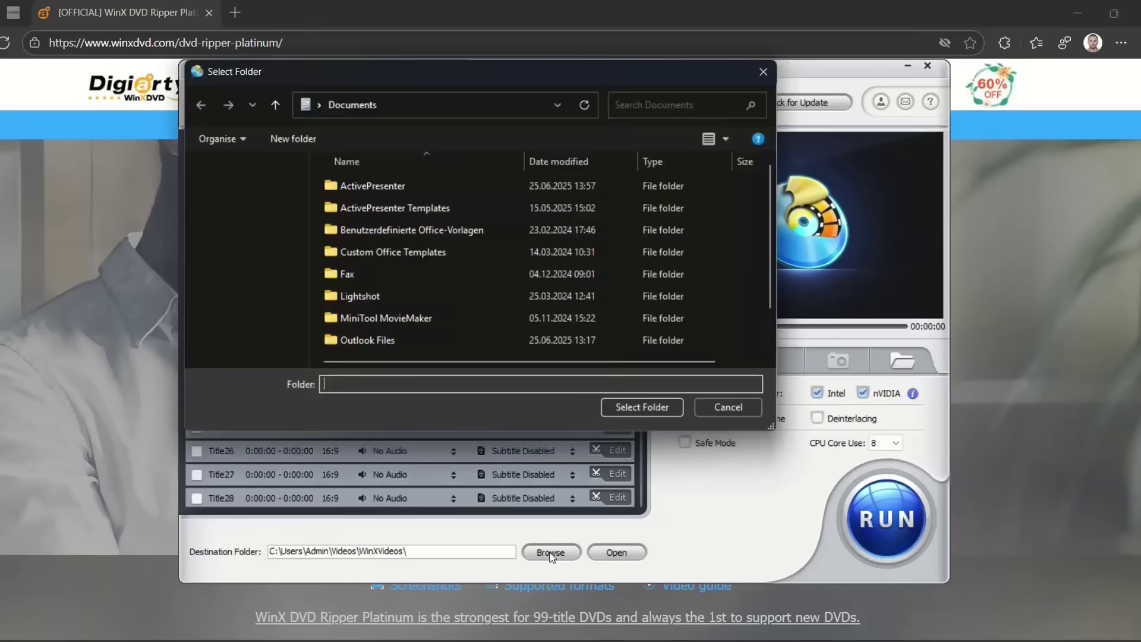
left_click(728, 408)
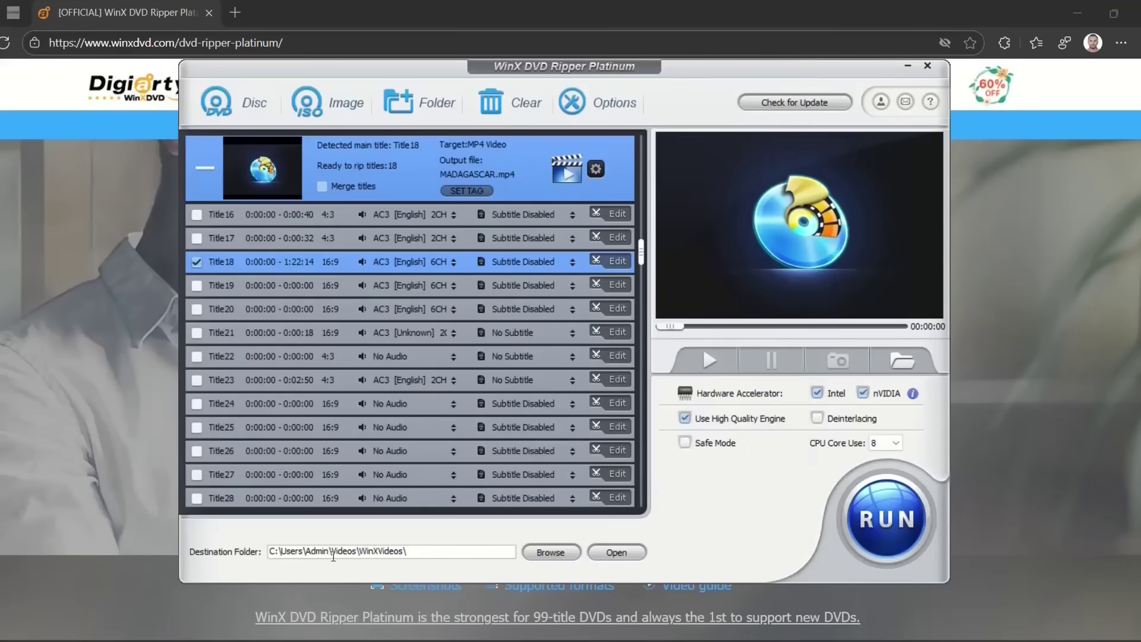
left_click_drag(473, 547, 266, 549)
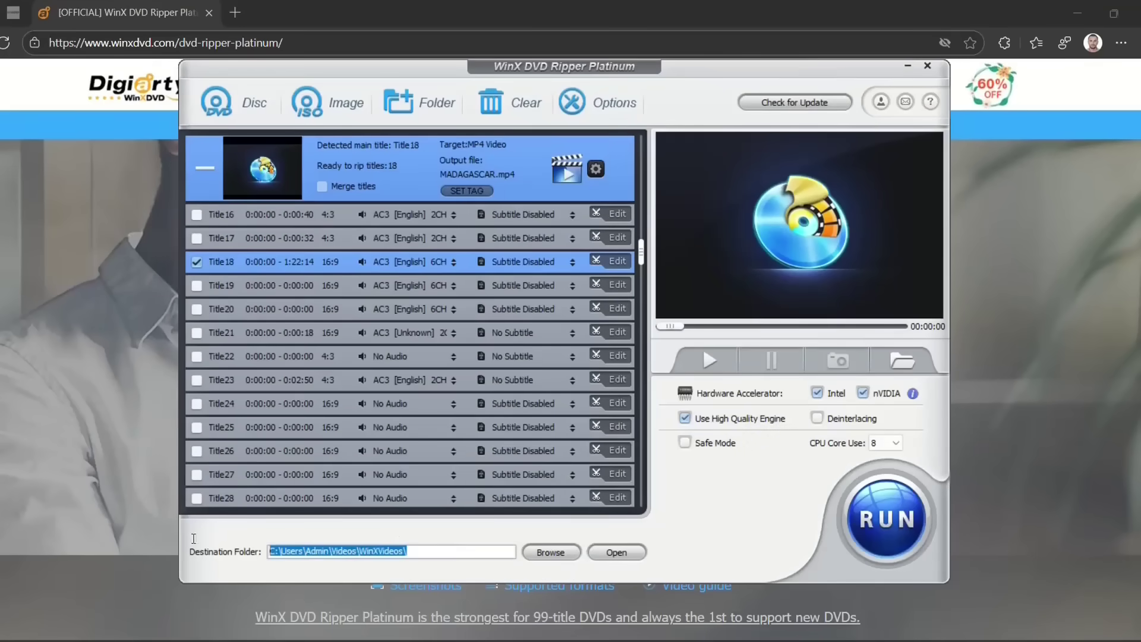
left_click(871, 522)
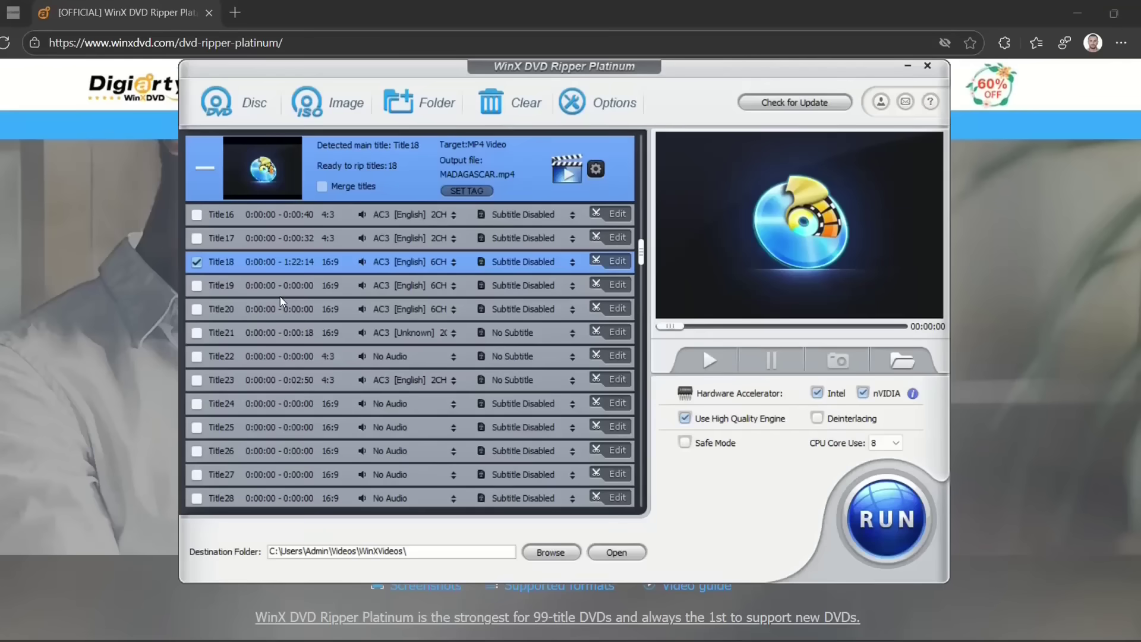
Open the WinXVideos output folder and play MADAGASCAR_Title18.mp4.
left_click(617, 553)
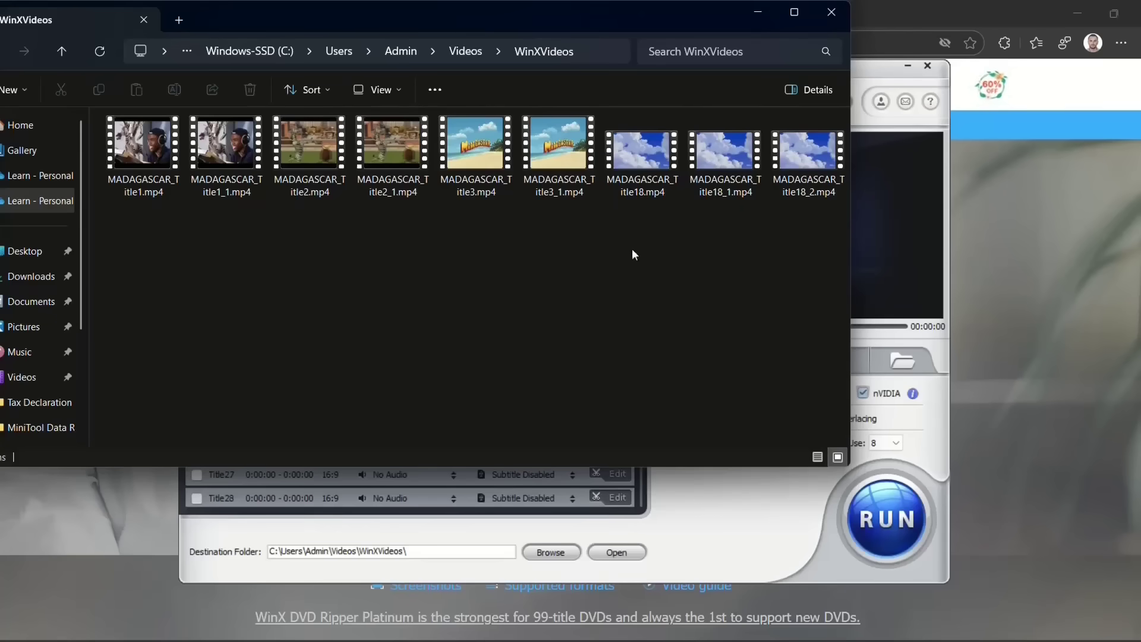
double_click(636, 155)
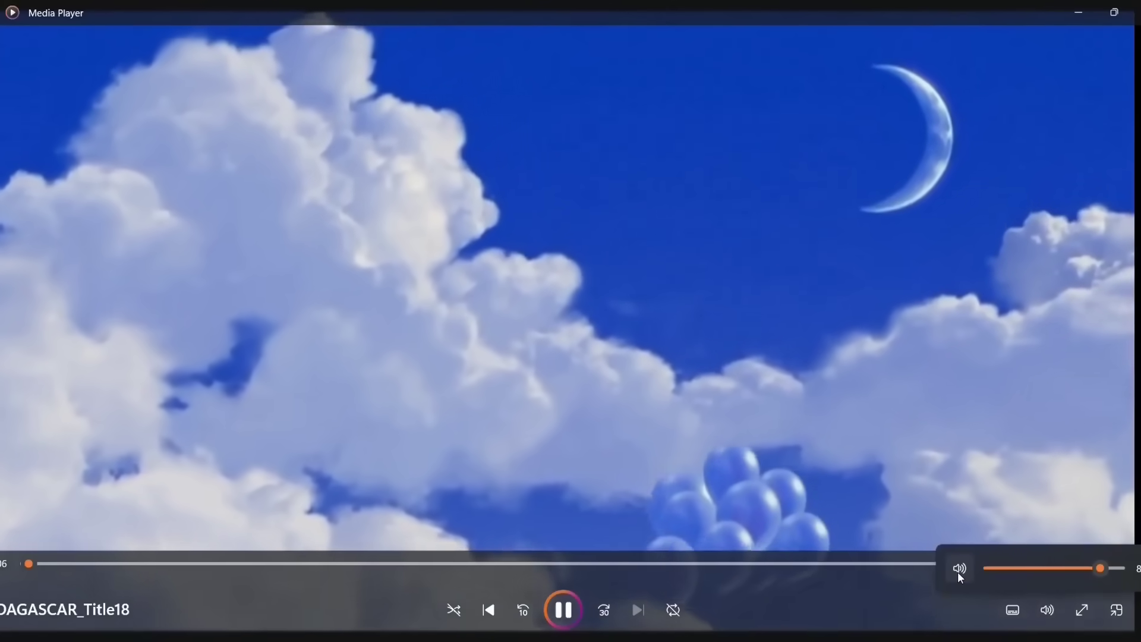
Mute MADAGASCAR_Title18.mp4 playback and jump ahead twice toward the ending scenes.
left_click(958, 572)
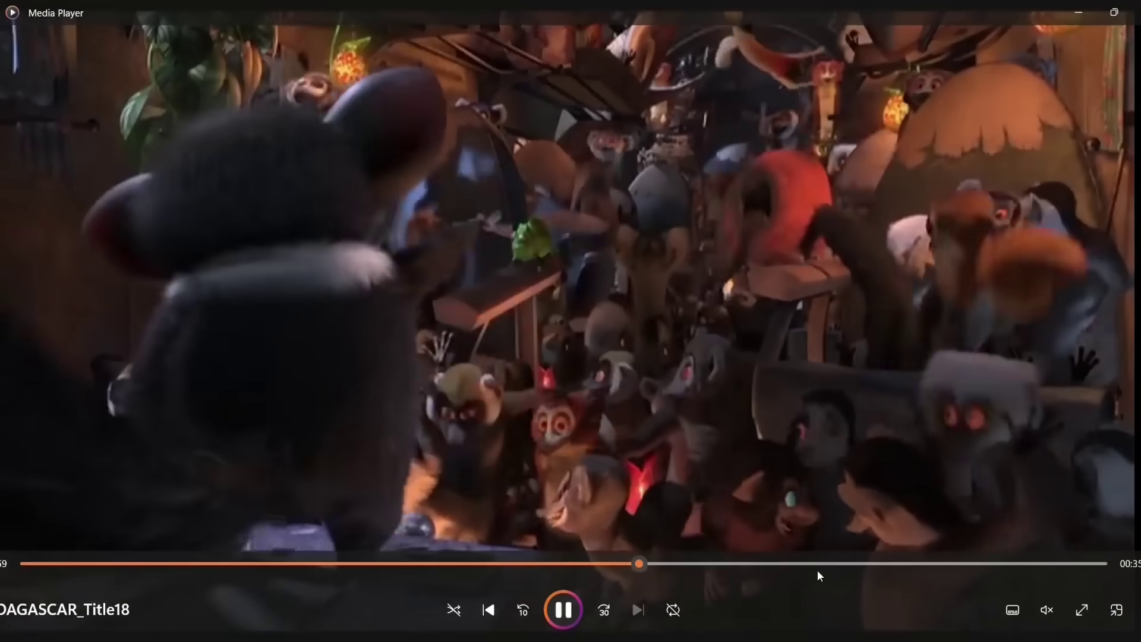
left_click(817, 568)
left_click(931, 564)
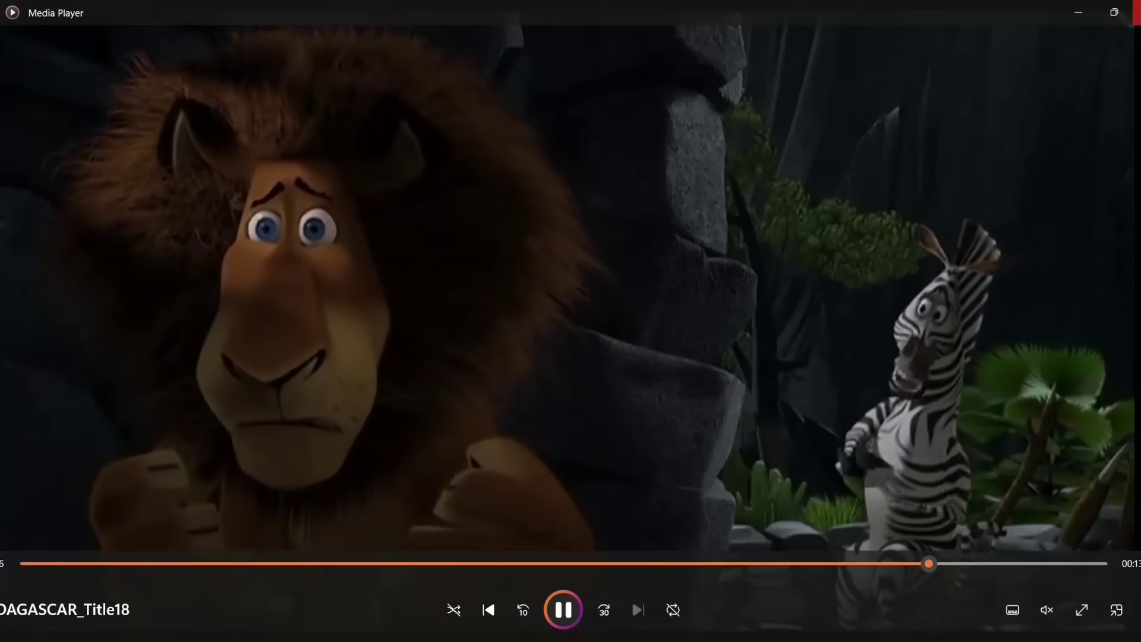
Close Media Player and minimize the WinXVideos File Explorer window.
left_click(1136, 12)
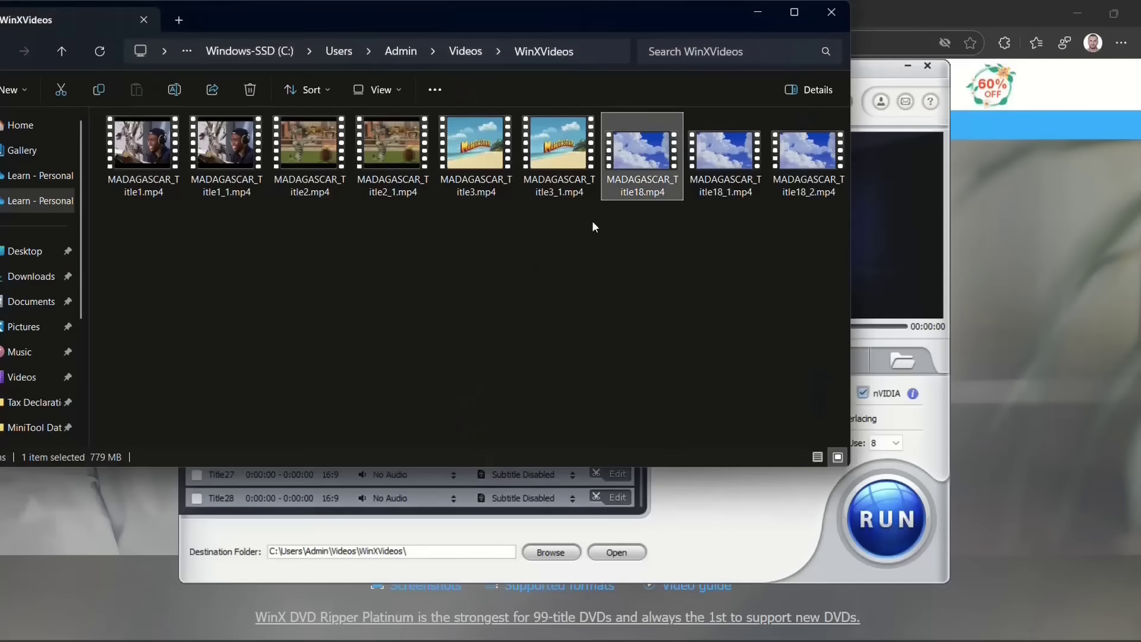
left_click(750, 18)
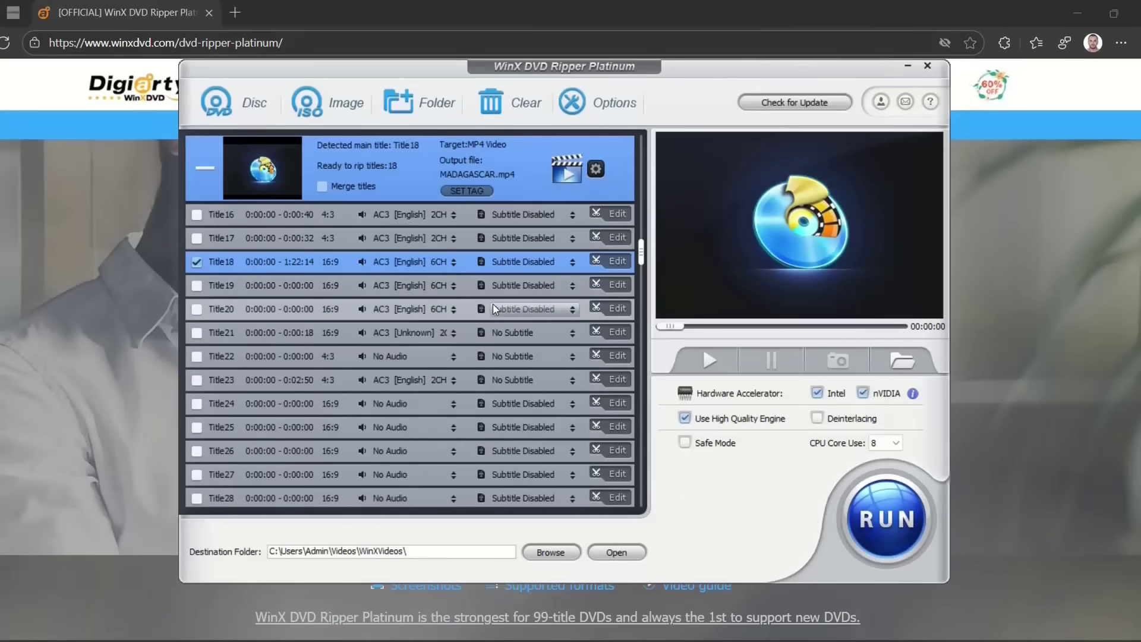